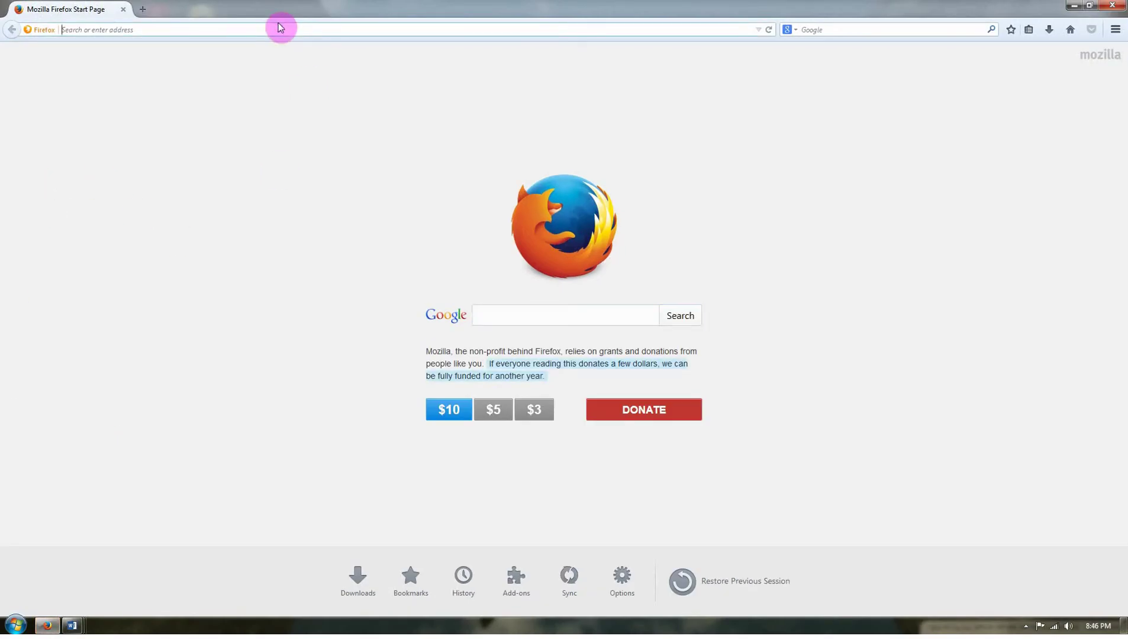
pyautogui.write('lms.wsu.edu/')
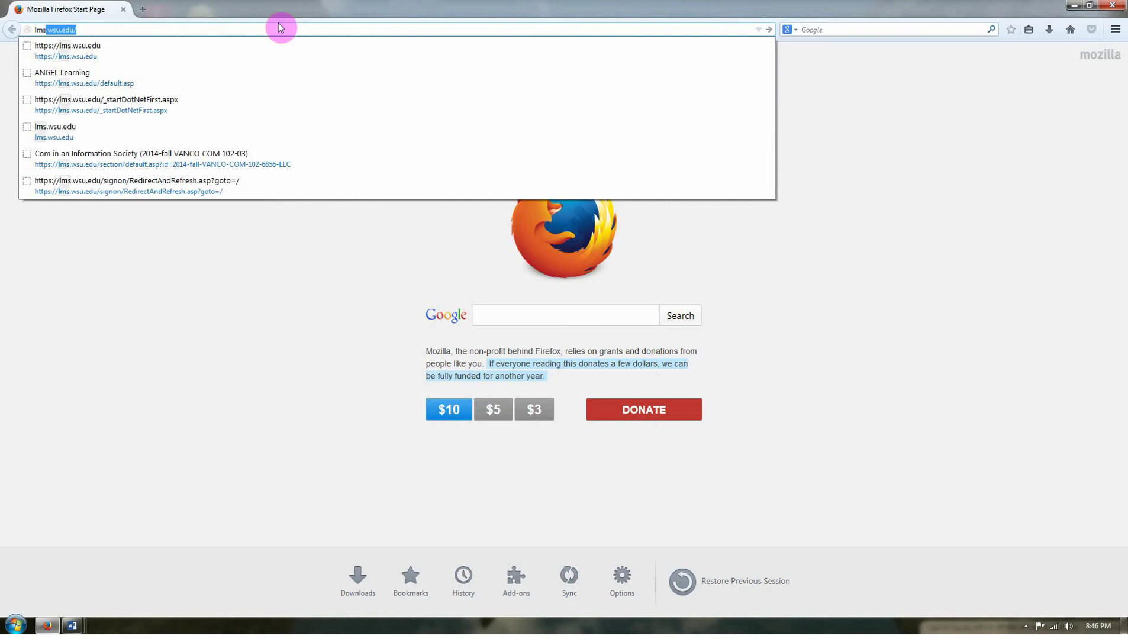
# Load lms.wsu.edu in Firefox to reach the WSU ANGEL login page
pyautogui.click(216, 50)
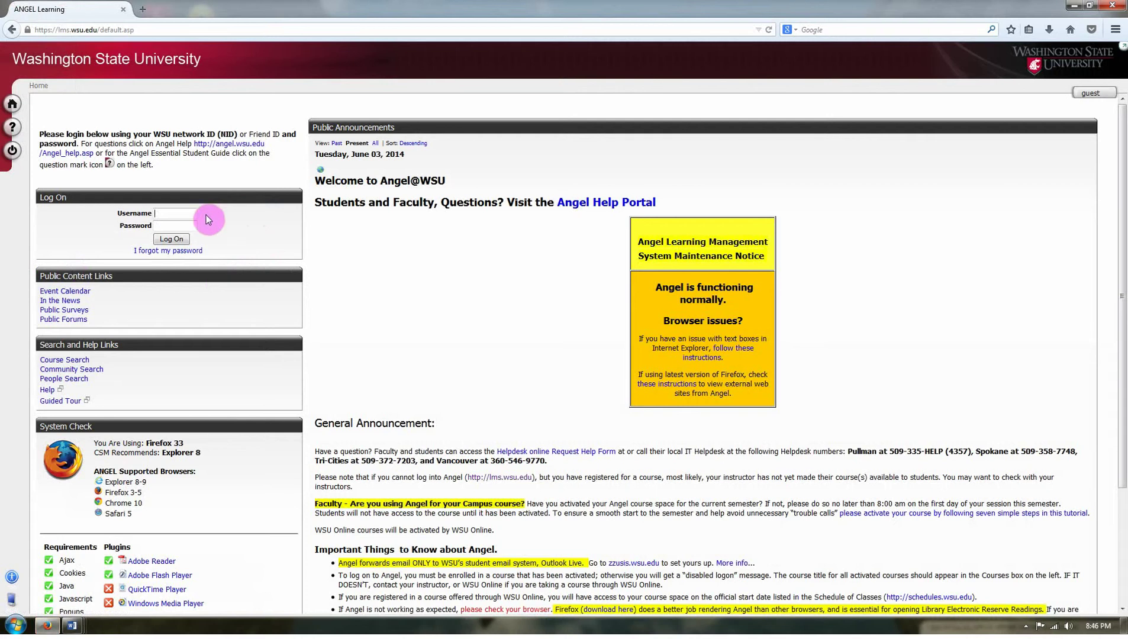
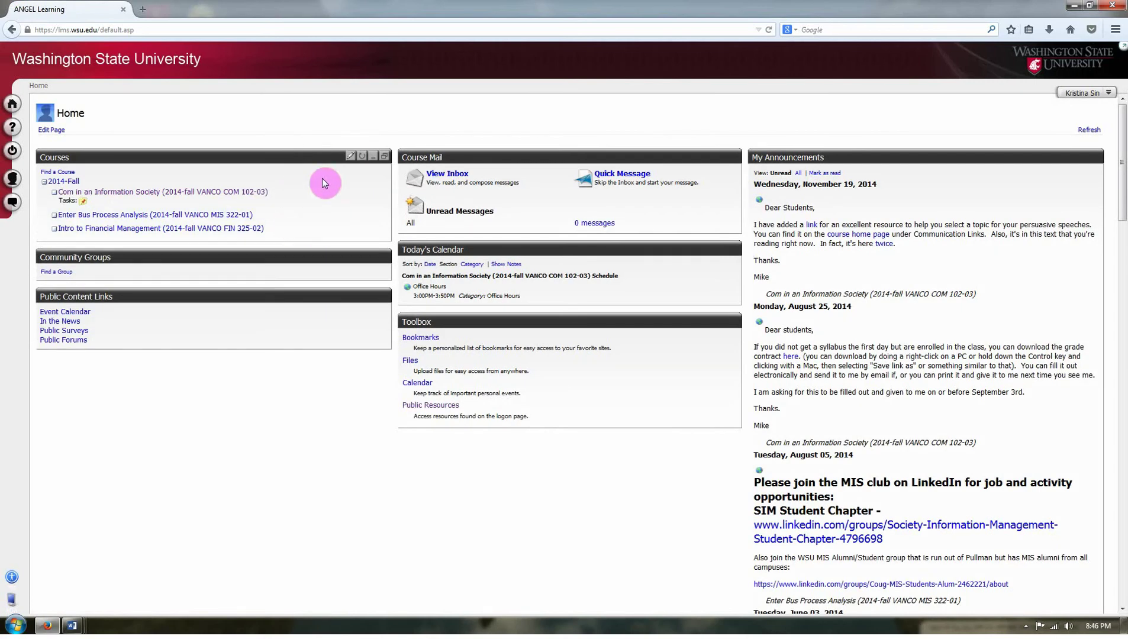
# Open the Com in an Information Society course's Lessons and its Tutorials - POST TUTORIALS HERE! forum
pyautogui.click(225, 191)
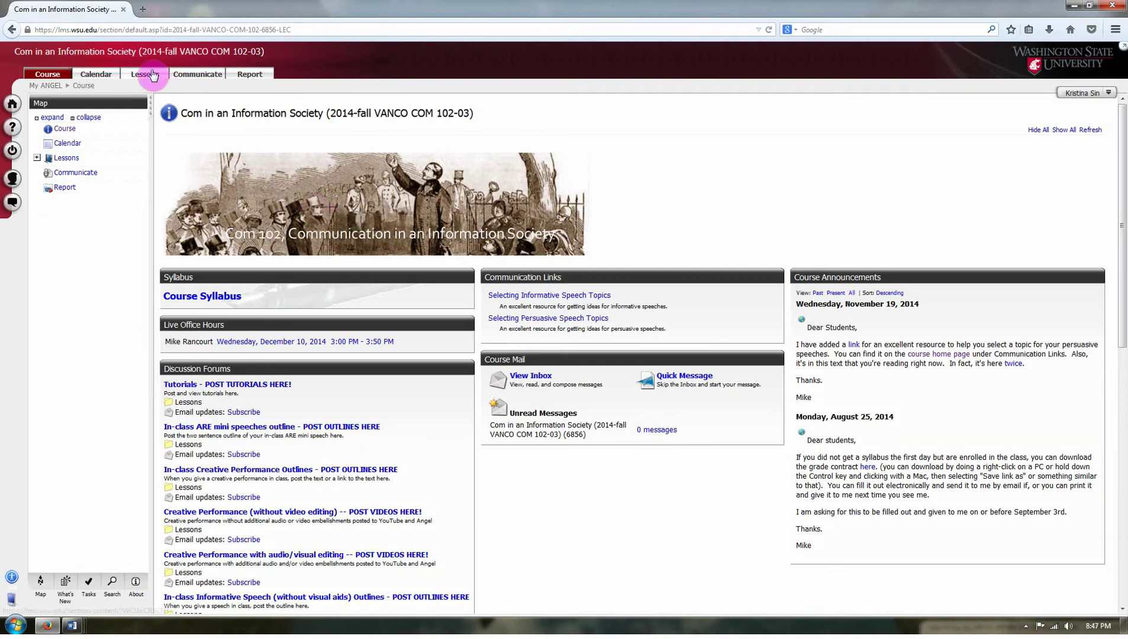
pyautogui.click(145, 74)
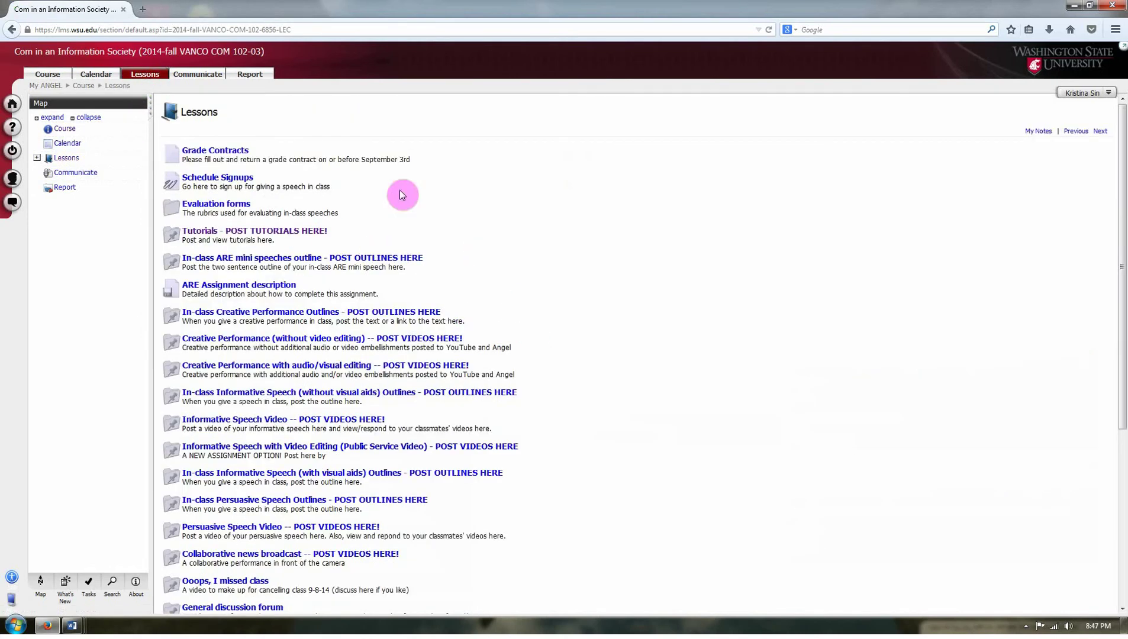
pyautogui.click(276, 235)
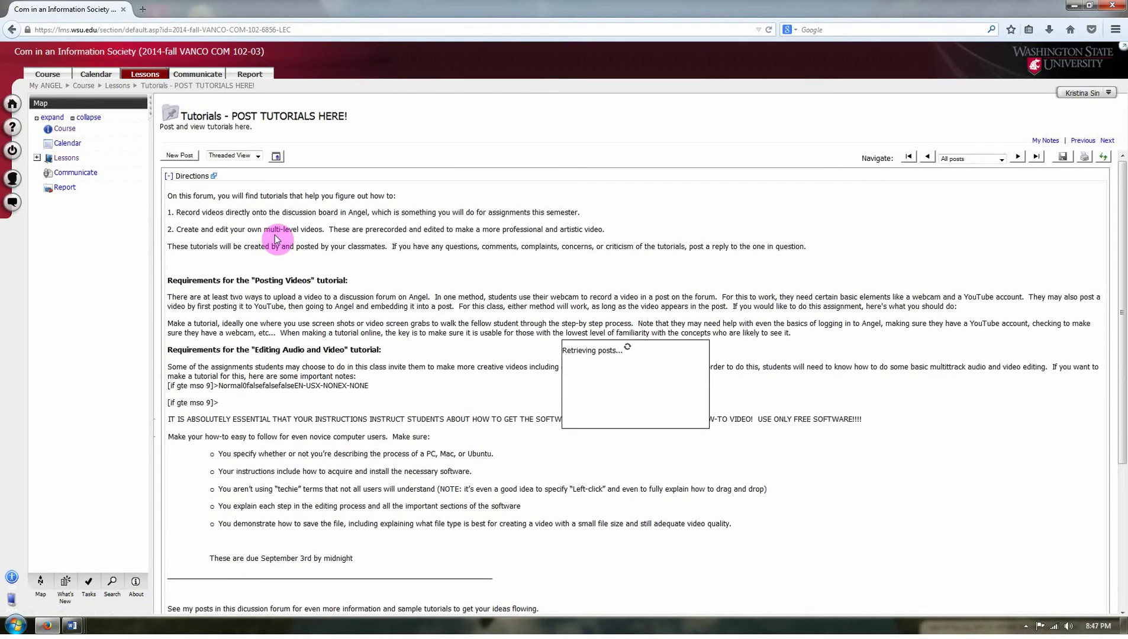
# Start a new forum post titled 'How to Tutorial', with the cursor in the message body
pyautogui.click(179, 156)
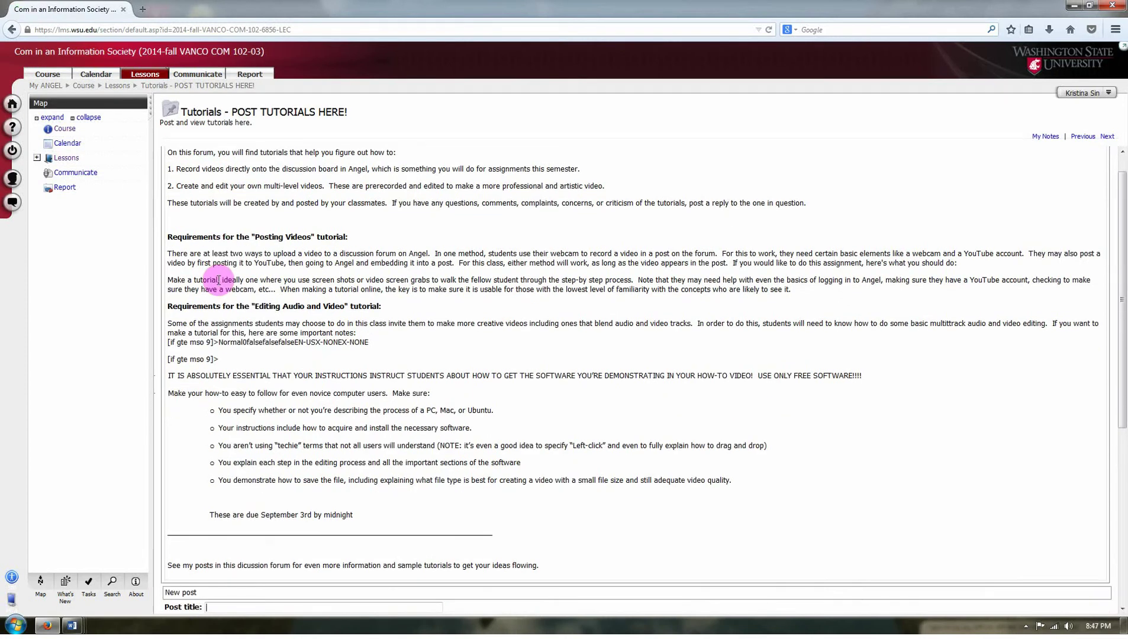
pyautogui.scroll(-8, 218, 280)
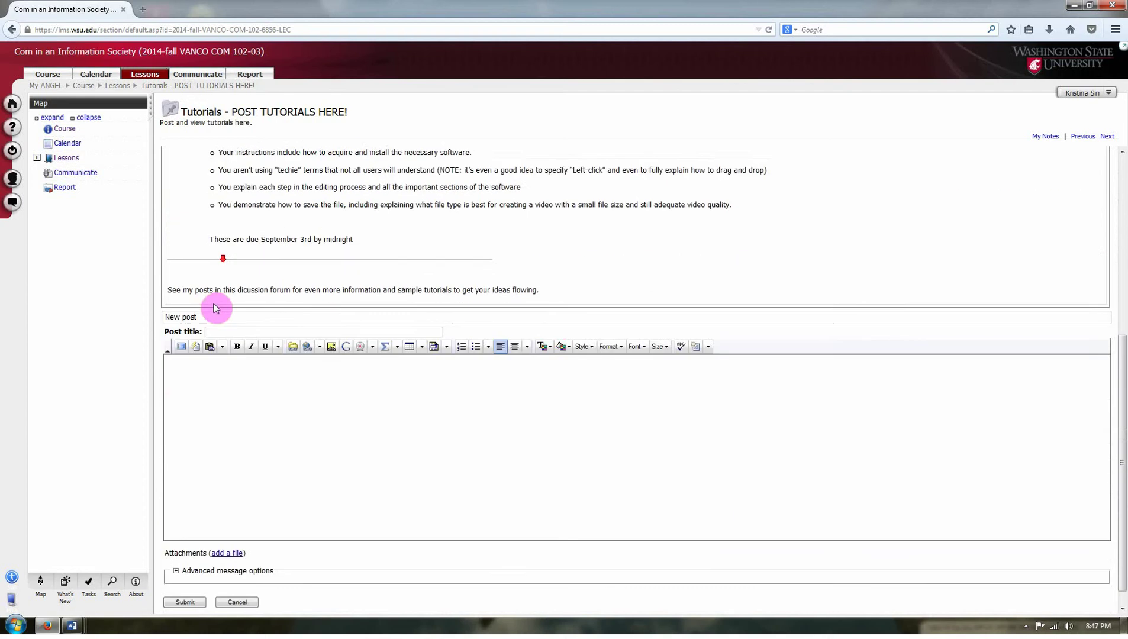
pyautogui.scroll(-1, 214, 307)
pyautogui.click(212, 311)
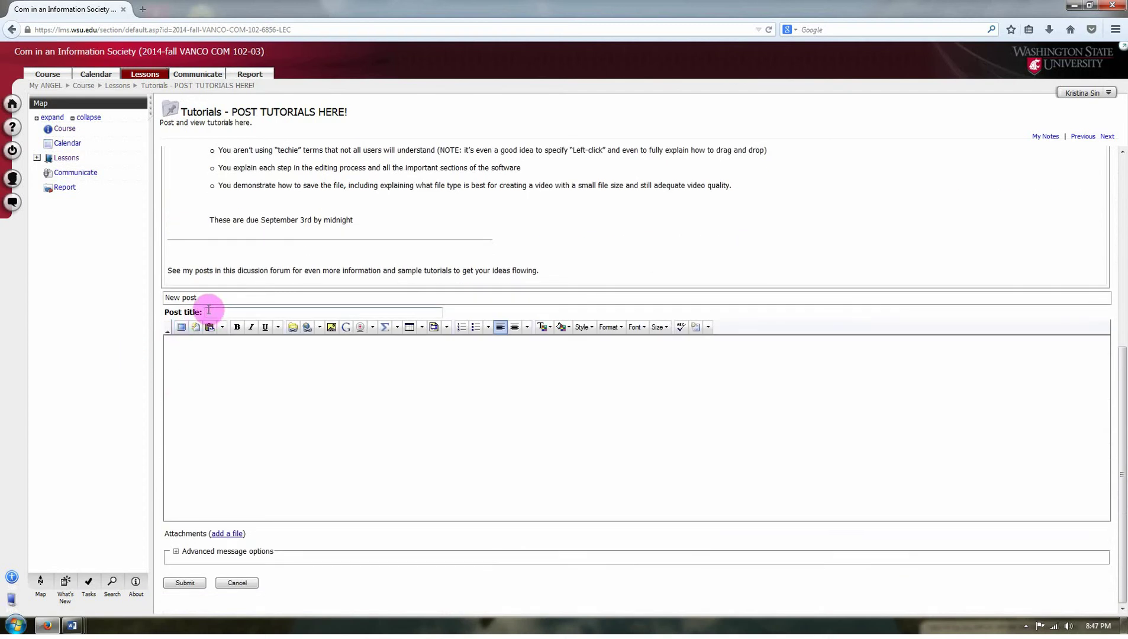
pyautogui.write('ow to Tutorial')
pyautogui.click(198, 388)
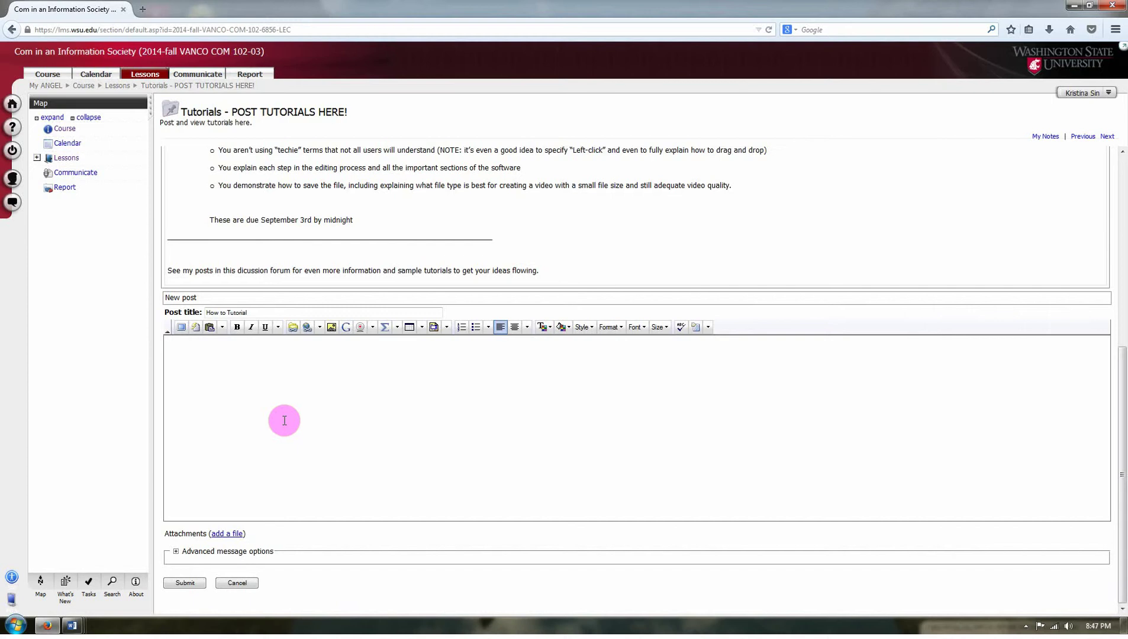
# Give the YouTube upload the title 'How to Tutorial' and Public privacy, then confirm with Ready
pyautogui.click(360, 328)
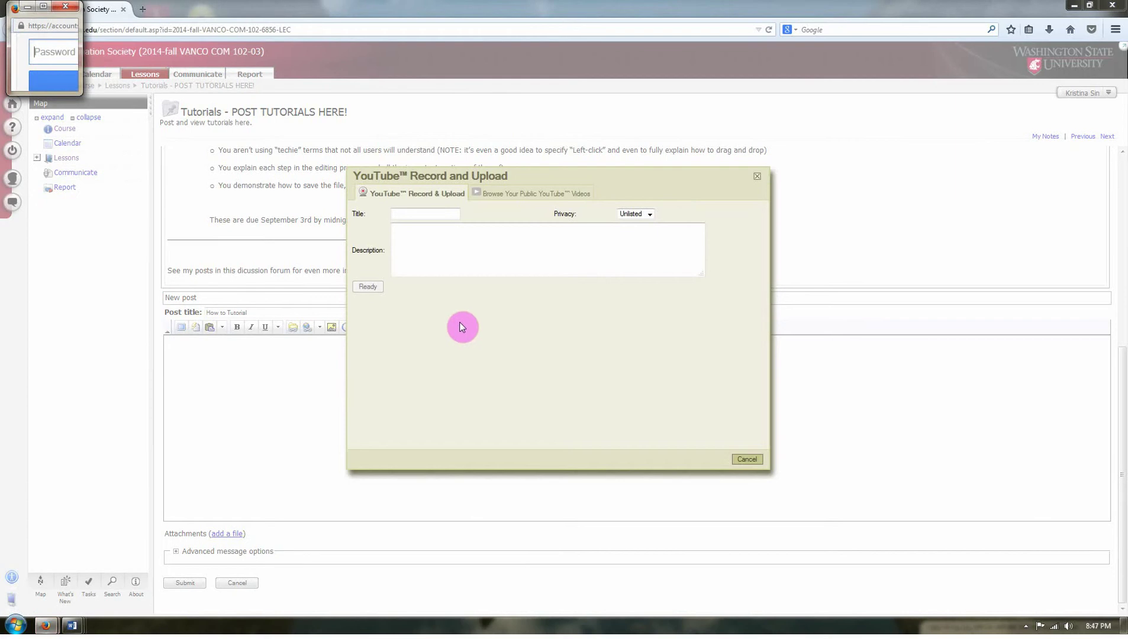
pyautogui.click(424, 214)
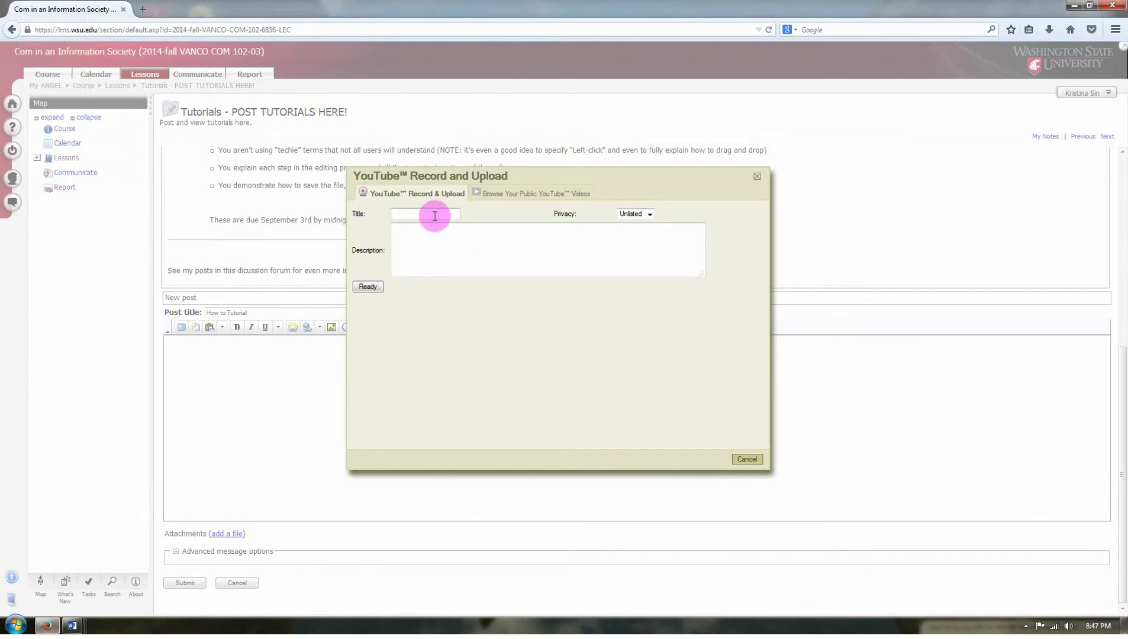
pyautogui.write('How to ')
pyautogui.write('Tutori')
pyautogui.write('al')
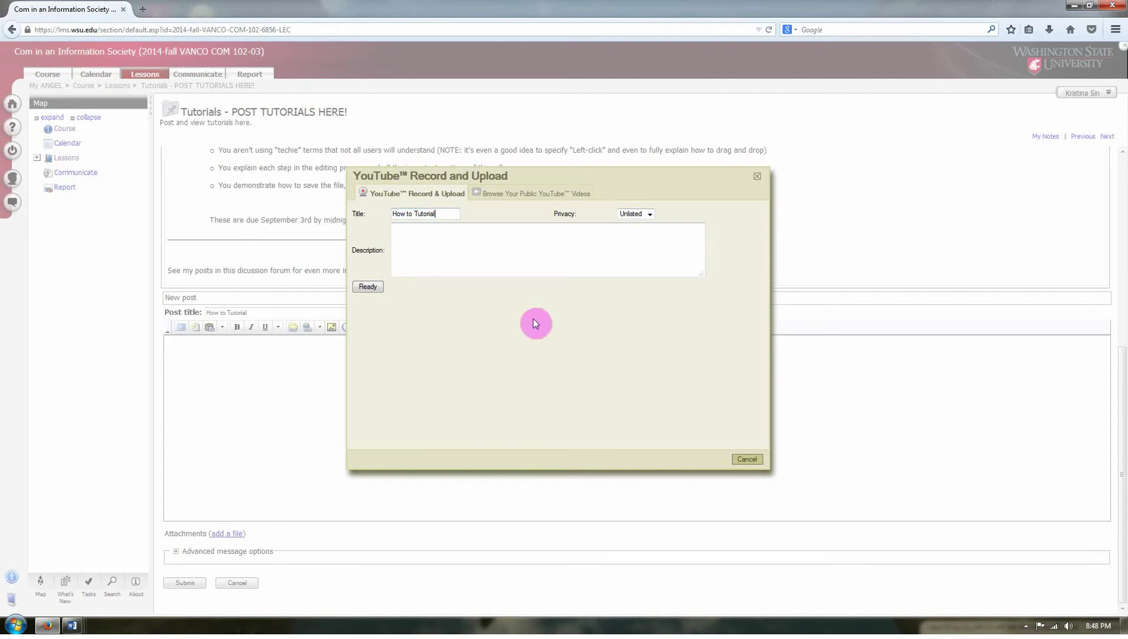
pyautogui.click(643, 215)
pyautogui.click(637, 232)
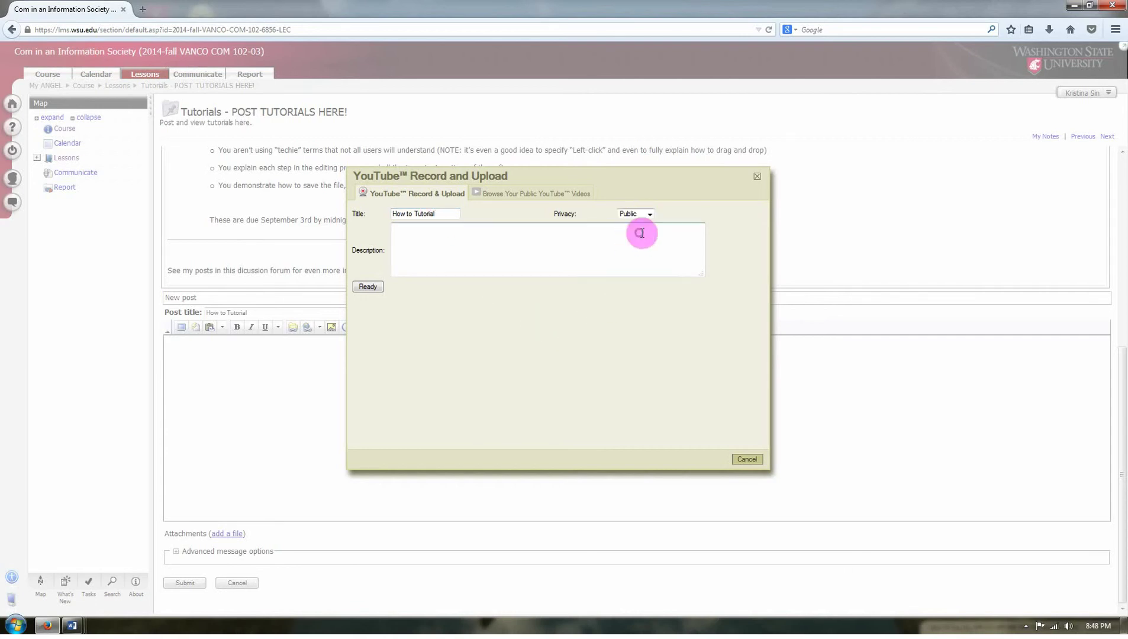
pyautogui.click(536, 267)
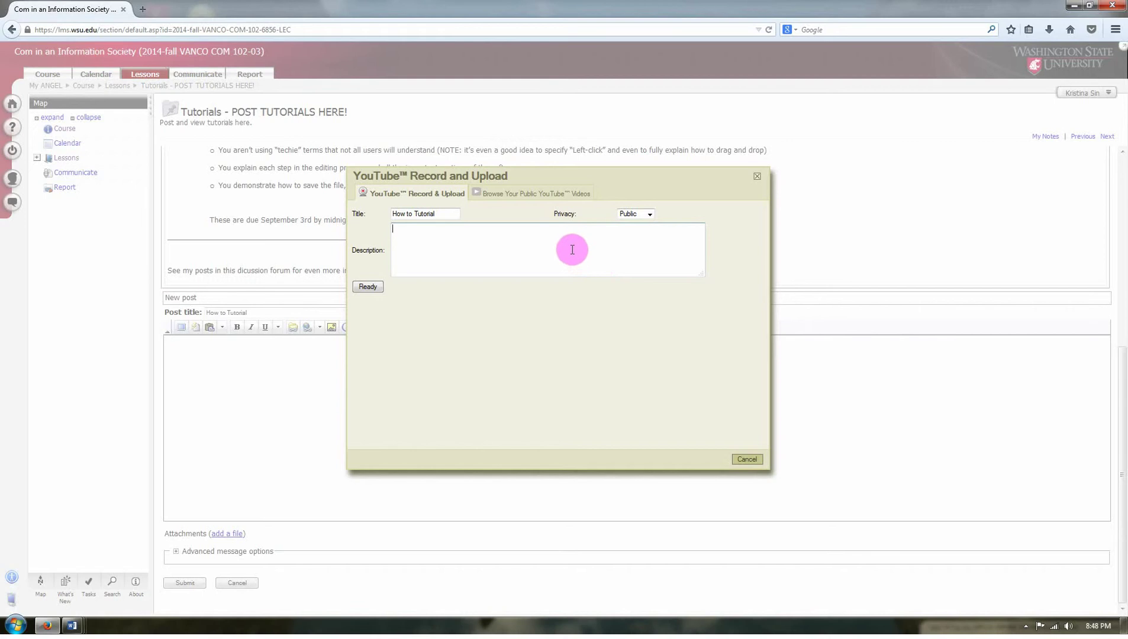
pyautogui.click(368, 287)
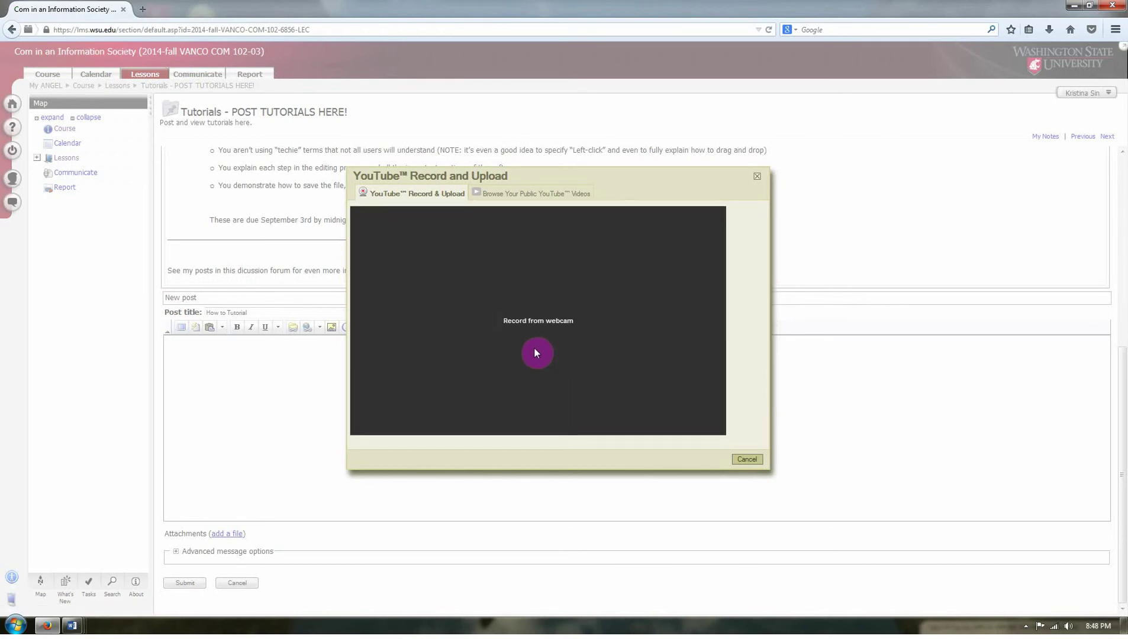
# Start webcam recording and submit the Google sign-in for YouTube
pyautogui.click(563, 332)
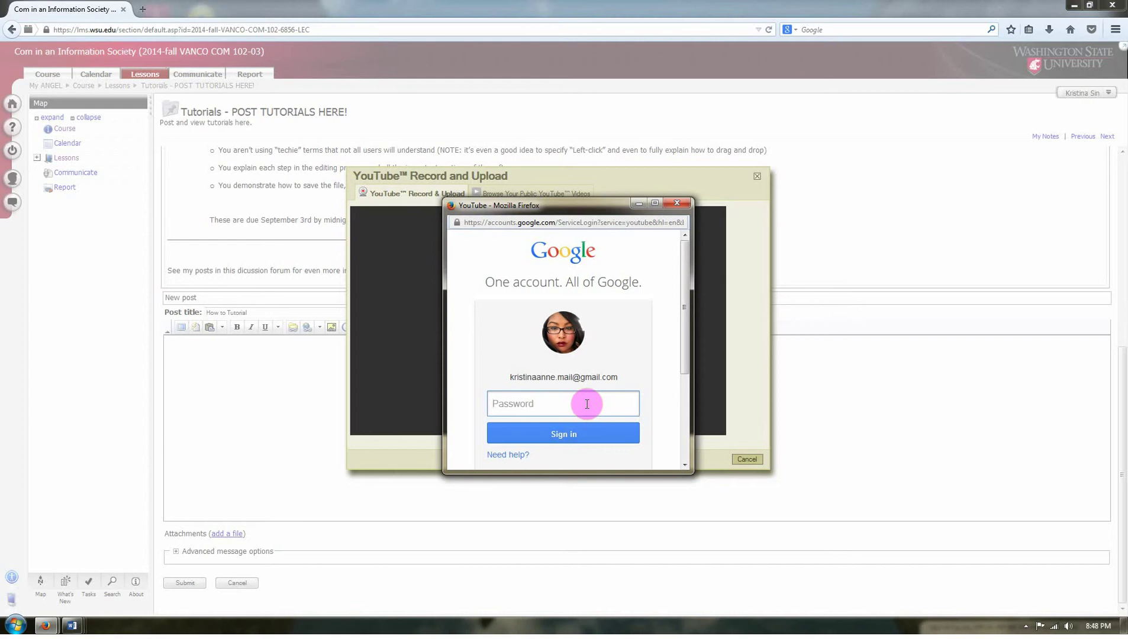
pyautogui.write('••••••')
pyautogui.write('••')
pyautogui.press('Return')
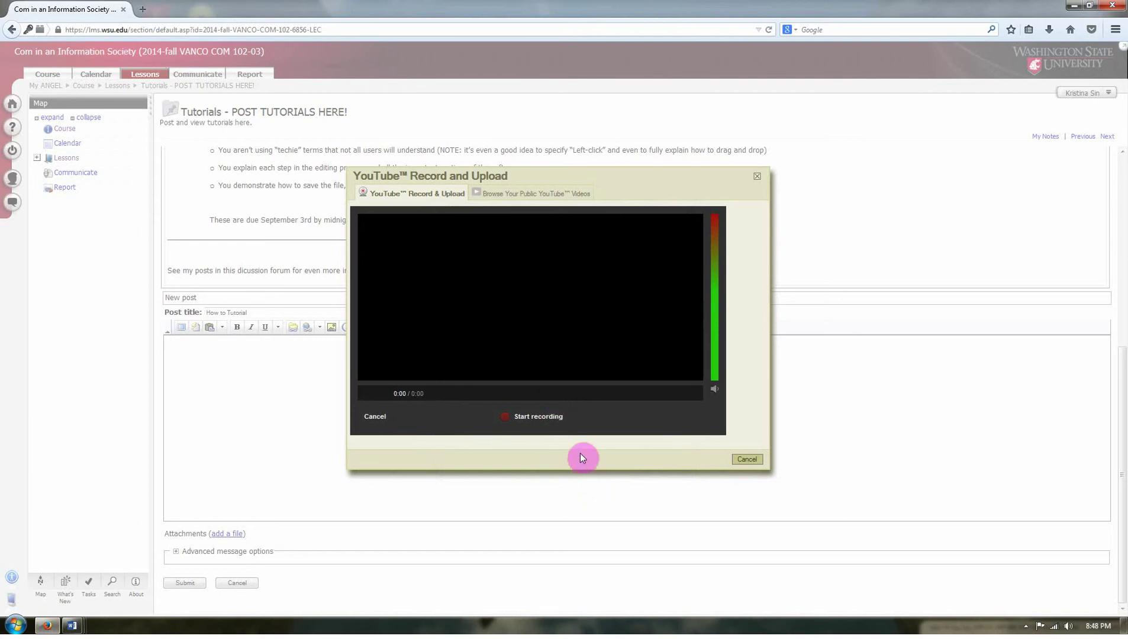
# Allow Flash camera and microphone access, then record and stop a 16-second webcam clip
pyautogui.click(555, 419)
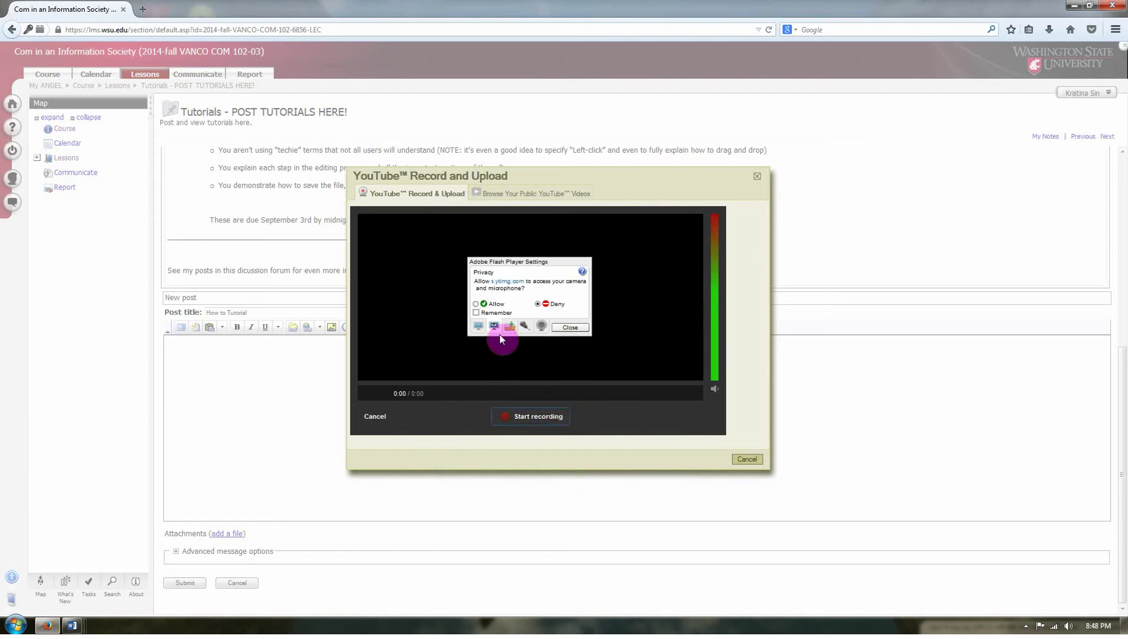
pyautogui.click(483, 303)
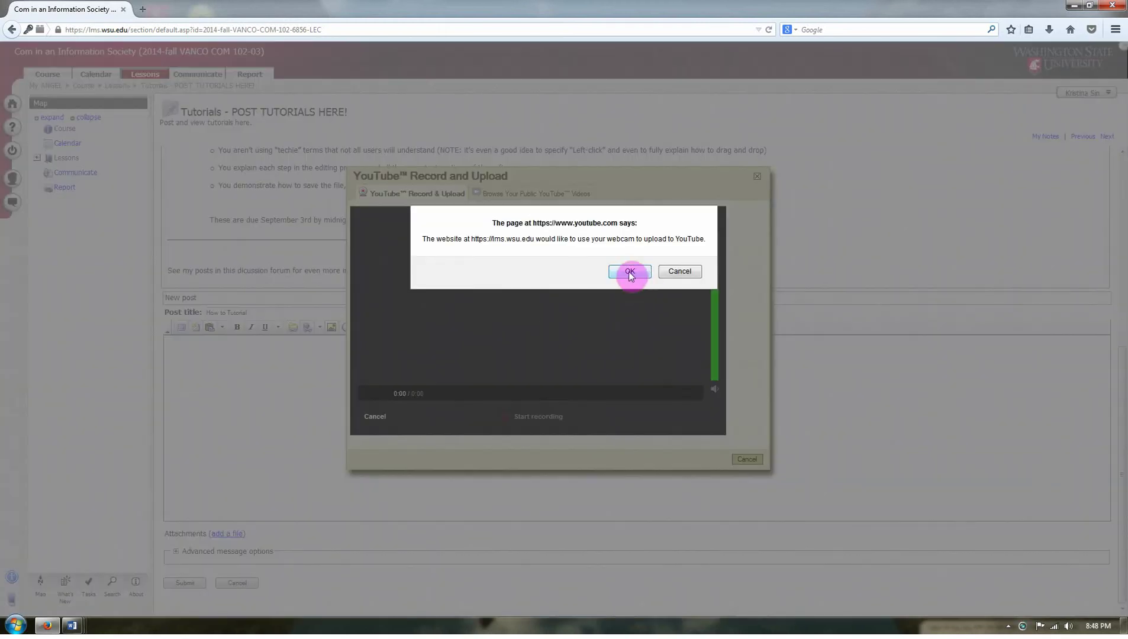
pyautogui.click(628, 271)
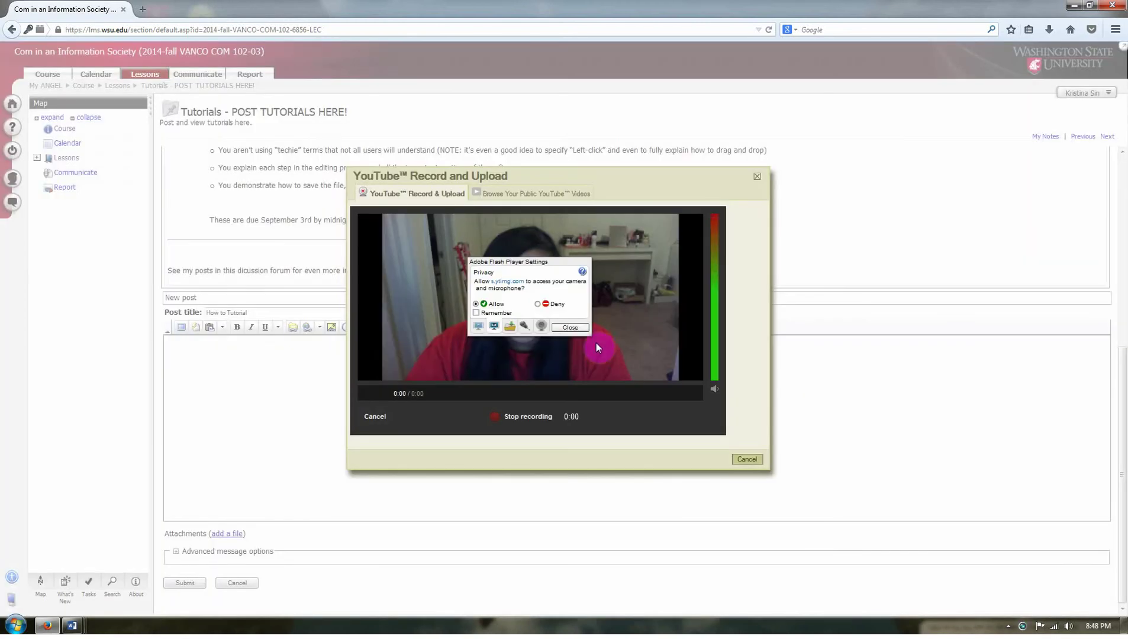
pyautogui.click(575, 329)
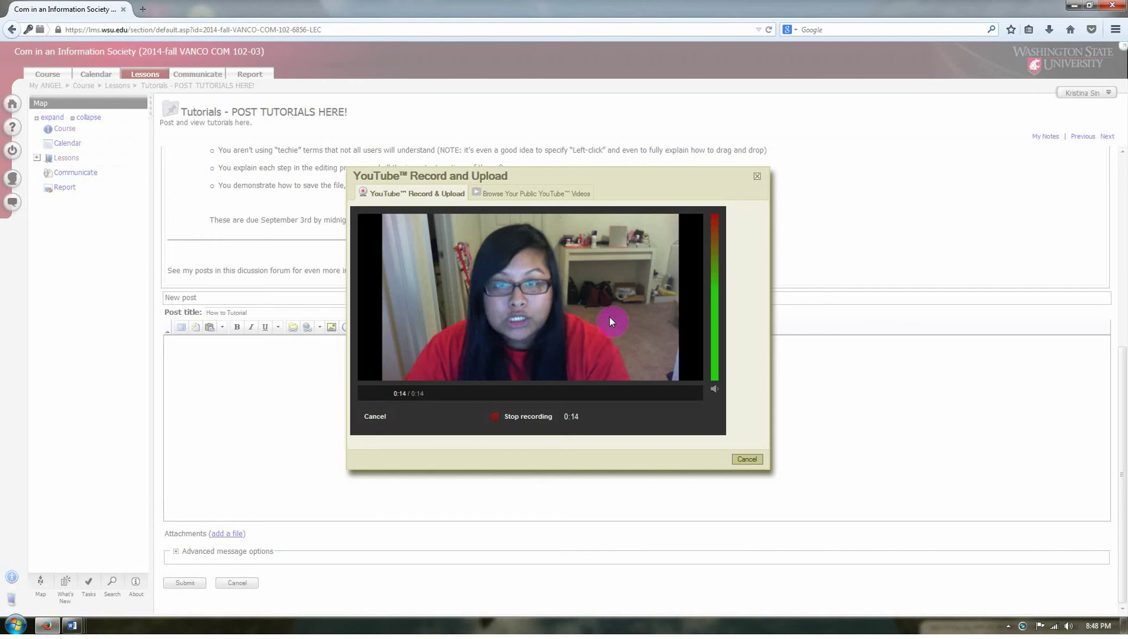
pyautogui.click(544, 421)
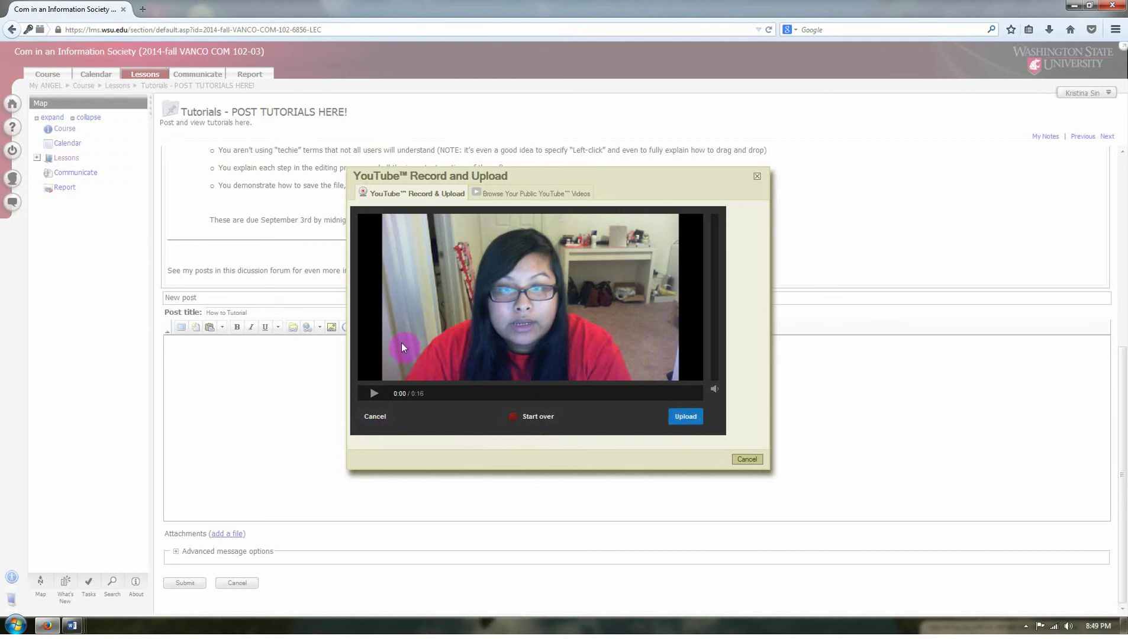
# Upload the recording to YouTube, acknowledge processing, and play then pause the preview
pyautogui.click(687, 419)
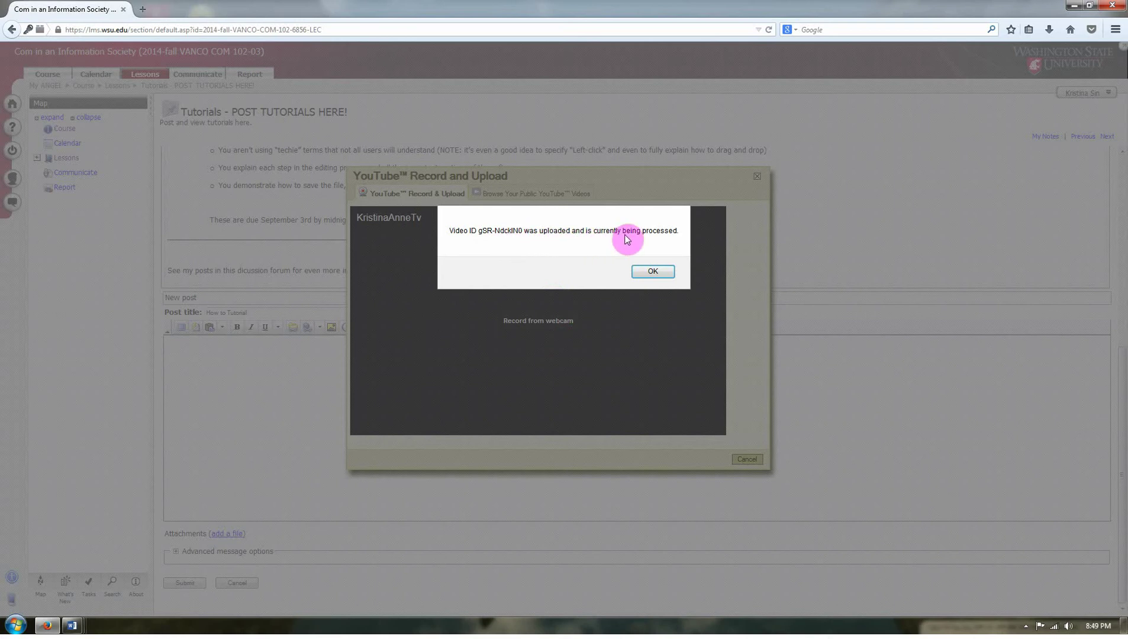
pyautogui.click(666, 270)
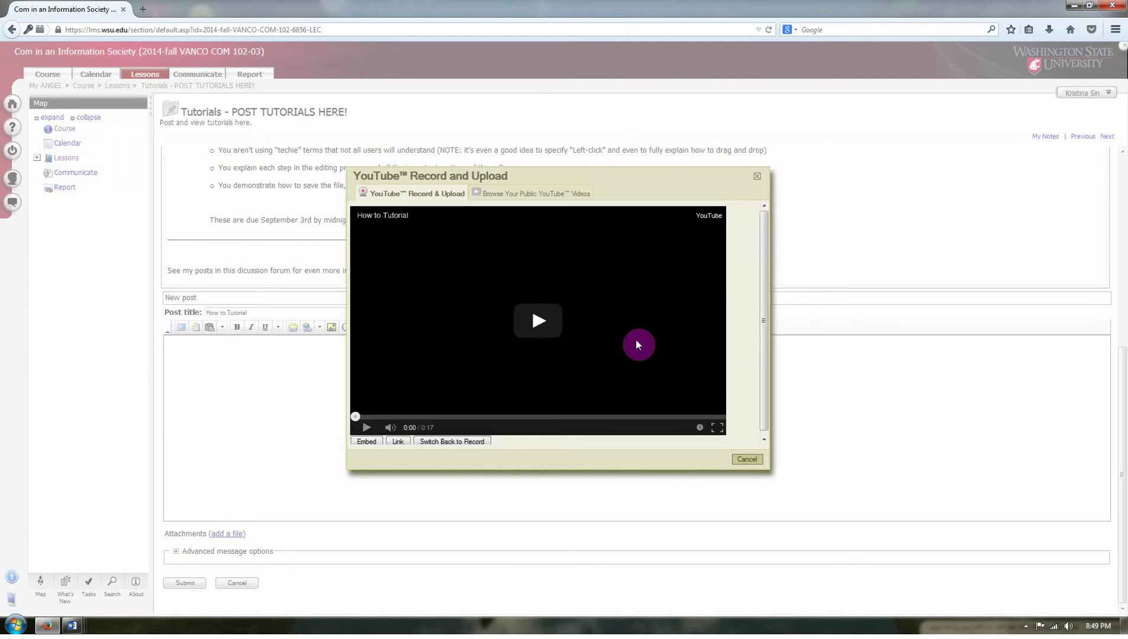
pyautogui.click(548, 327)
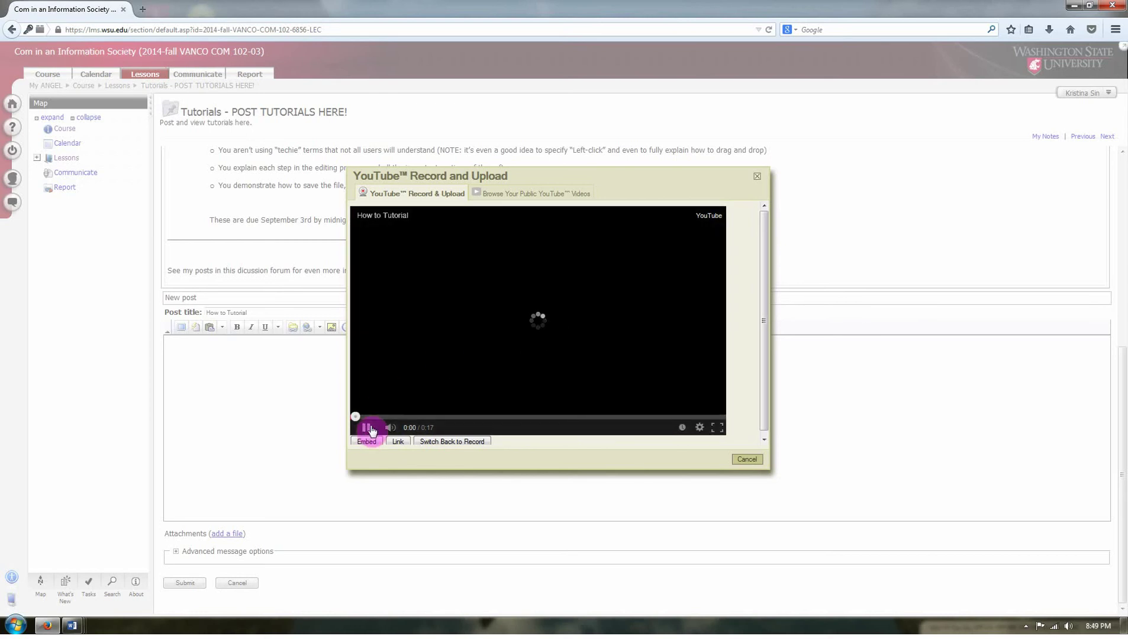
pyautogui.click(368, 429)
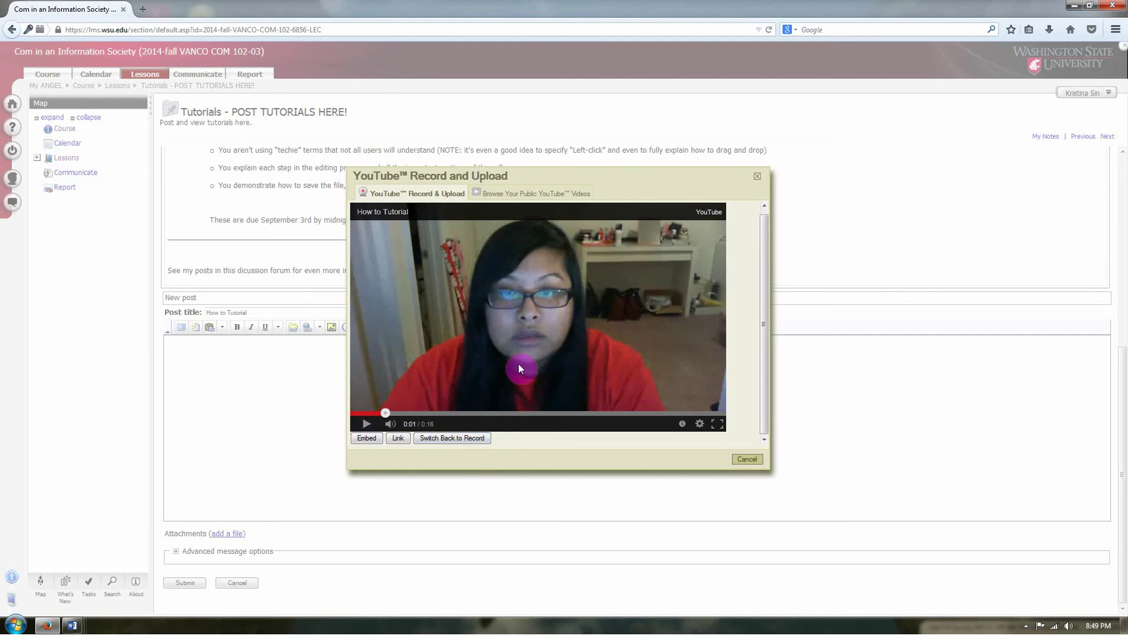
# Embed the video, add the line 'How to Tutorial.' after it, and submit the post
pyautogui.click(366, 437)
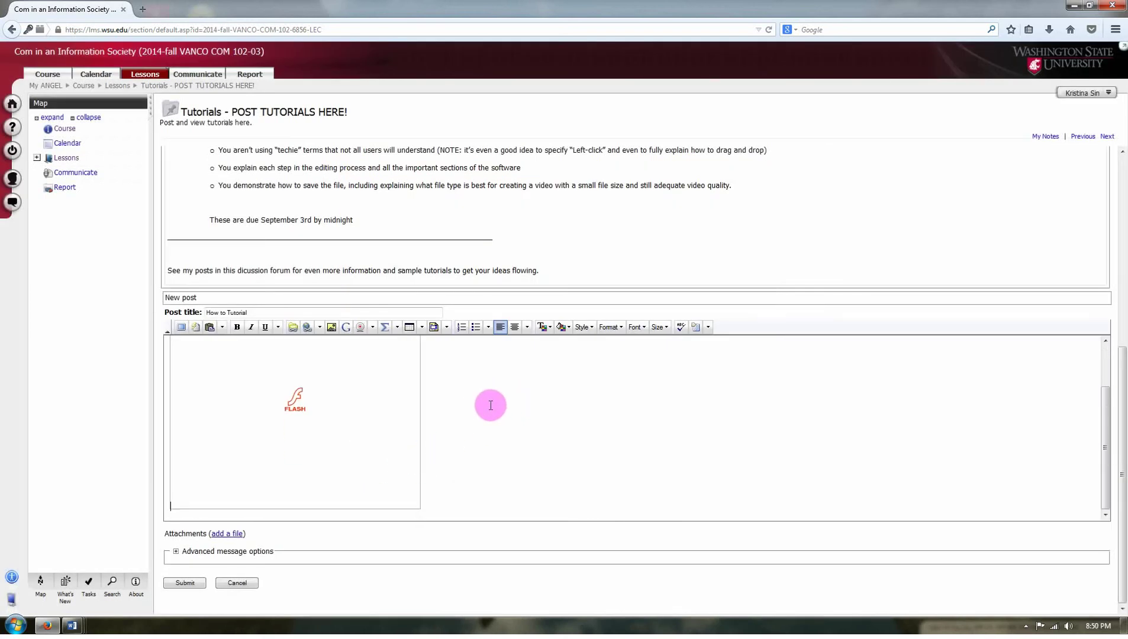
pyautogui.click(467, 462)
pyautogui.click(467, 473)
pyautogui.write('How ')
pyautogui.write('to Tutorial.')
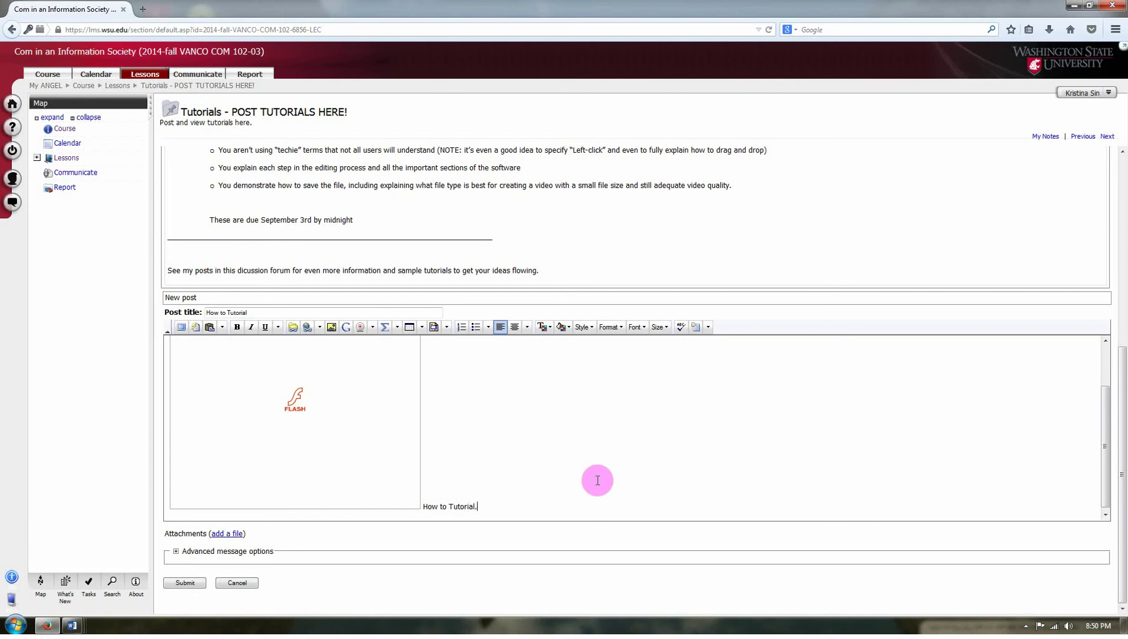
pyautogui.click(185, 583)
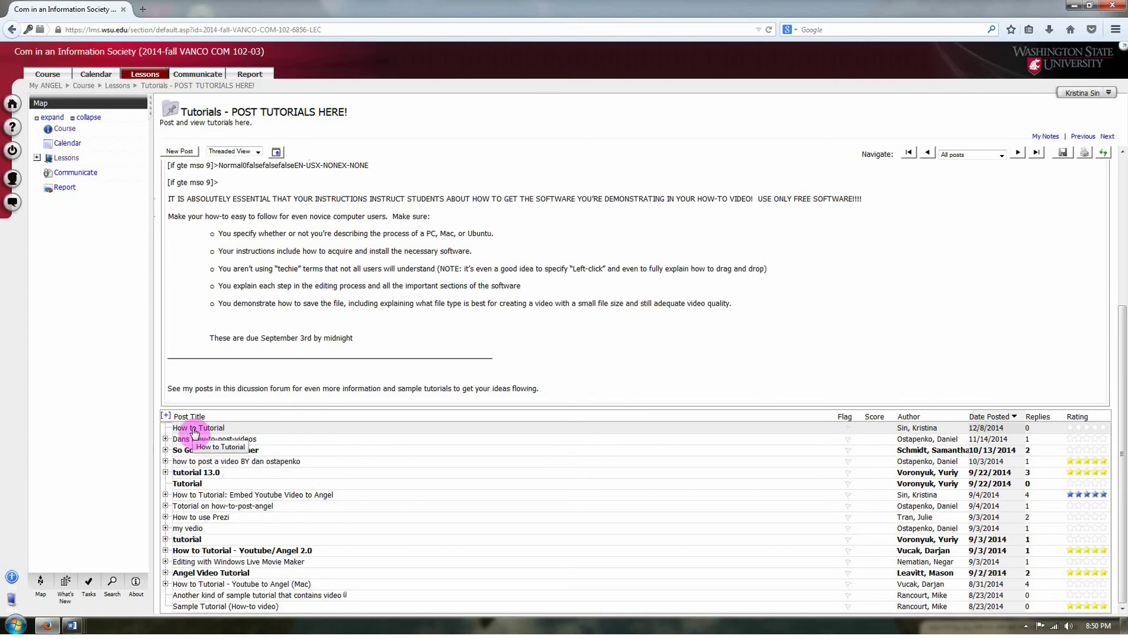
# Open the How to Tutorial post and play then pause its embedded video
pyautogui.click(197, 429)
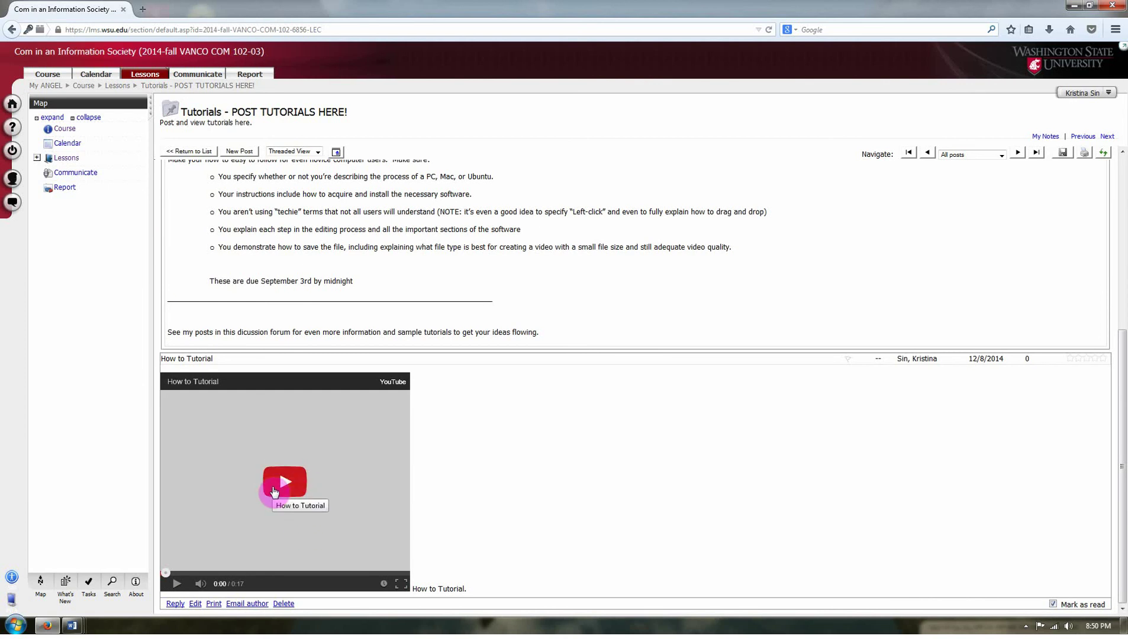
pyautogui.click(275, 491)
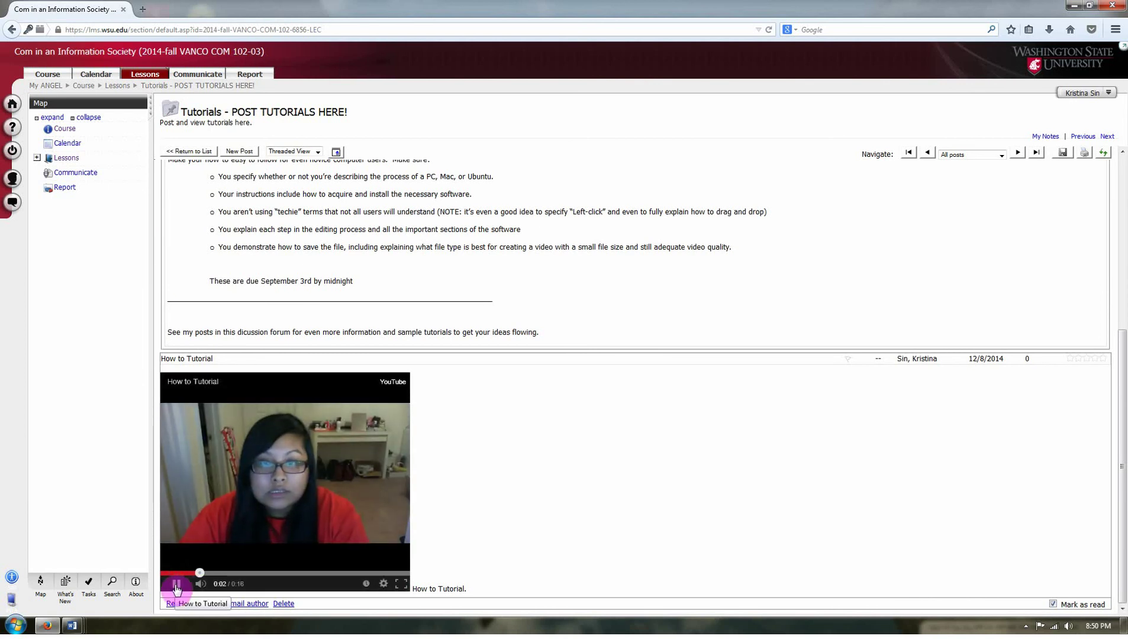
pyautogui.click(177, 583)
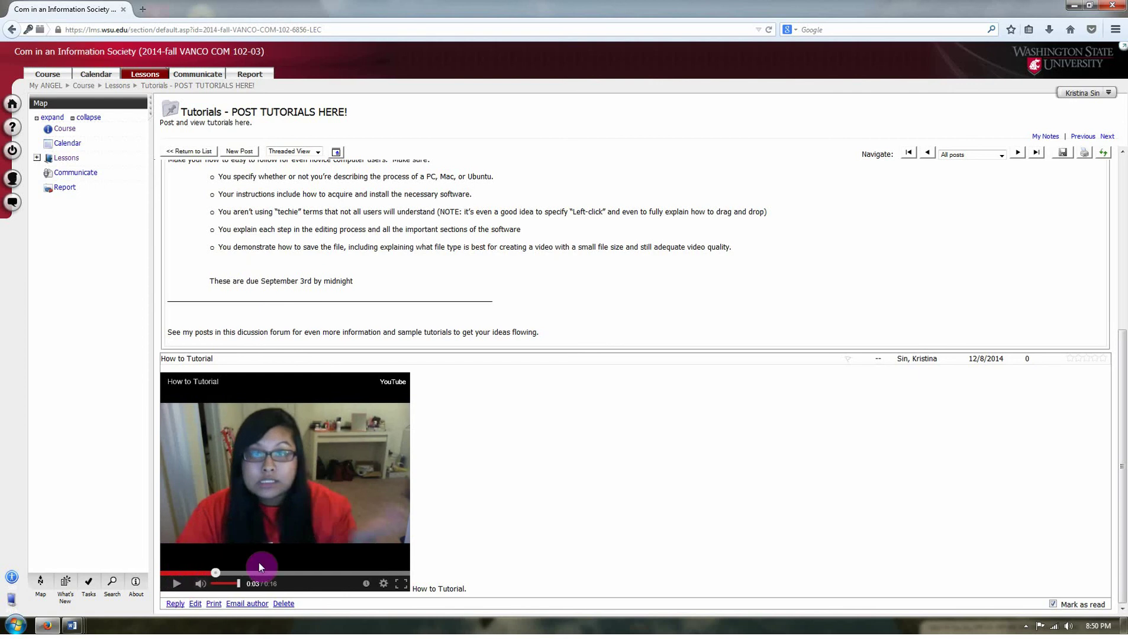
pyautogui.scroll(5, 437, 465)
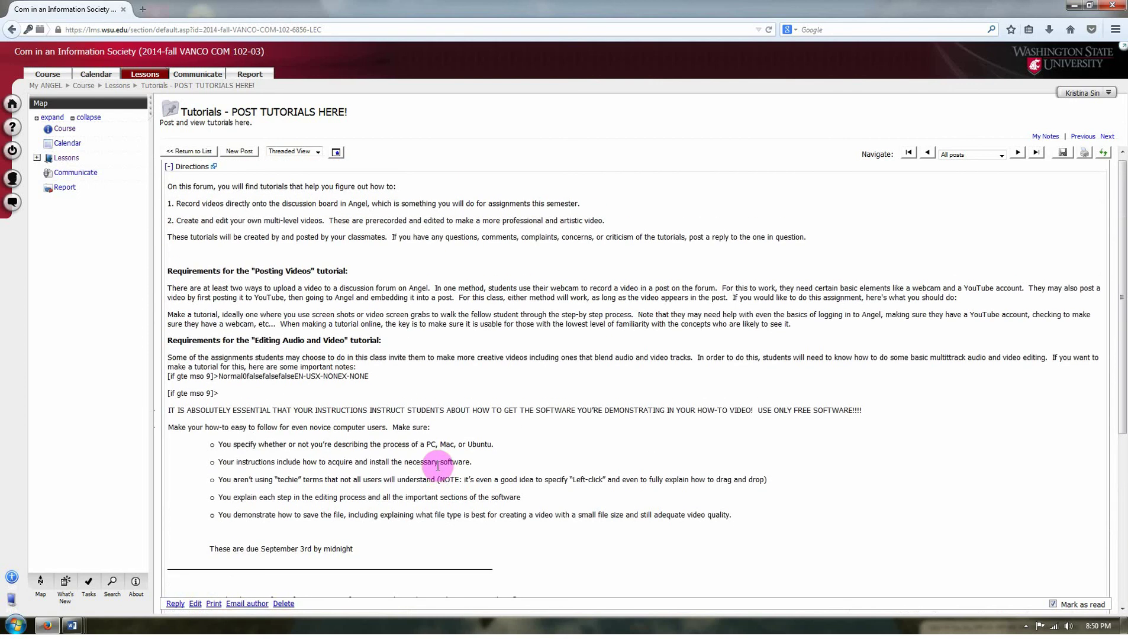
pyautogui.scroll(-5, 437, 465)
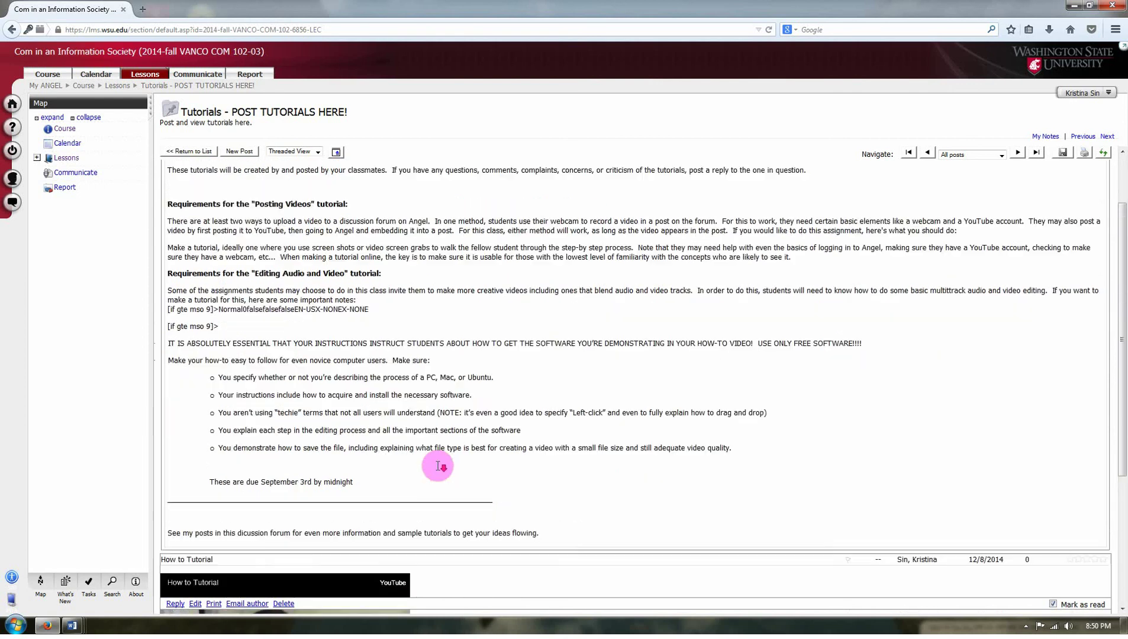
pyautogui.scroll(-2, 361, 547)
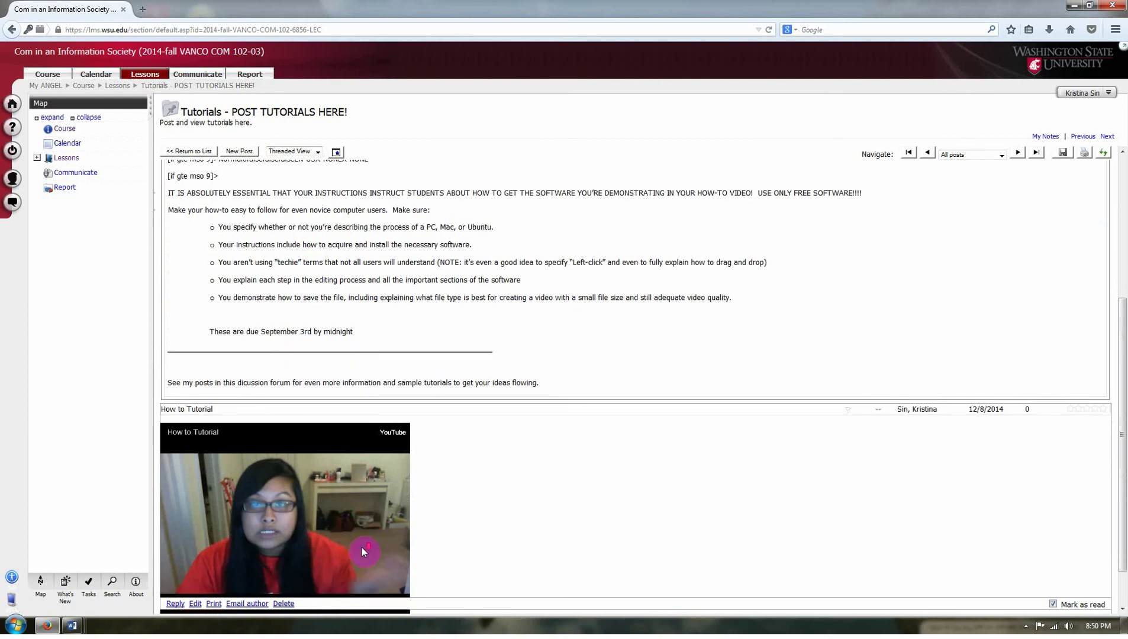